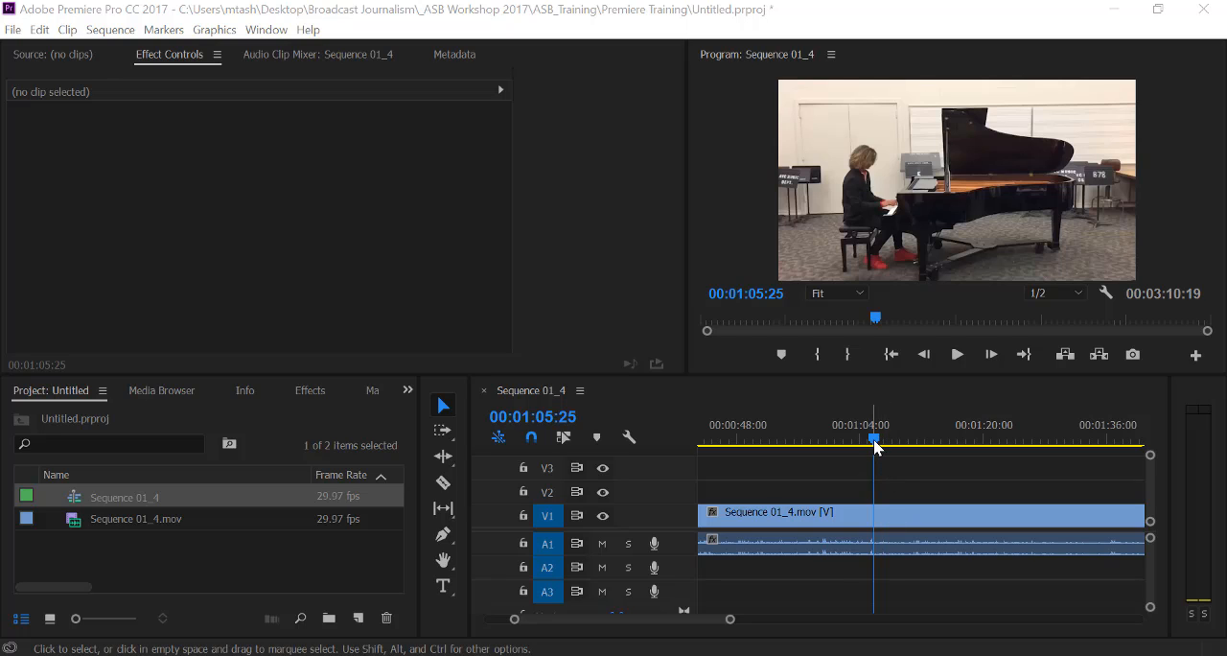
Split the V1 video clip at 00:01:05:25, the first frame of the piano shot, with the Razor tool.
{"action": "left_click", "coordinate": [873, 439]}
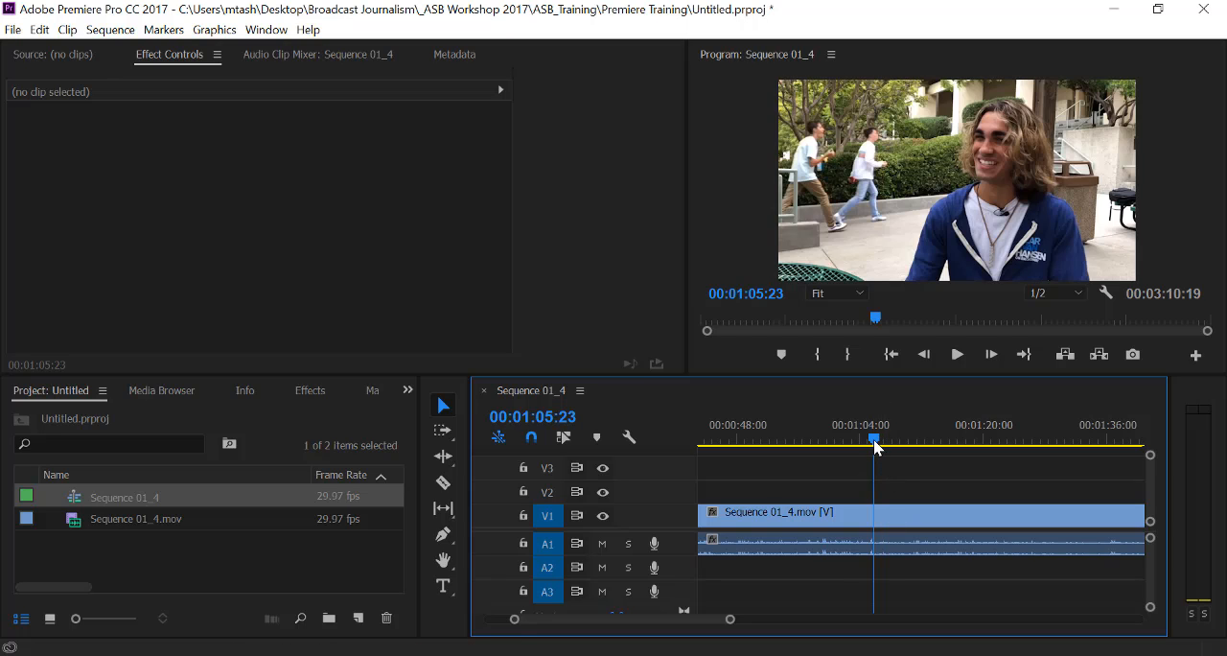
{"action": "key", "text": "Right"}
{"action": "key", "text": "Right"}
{"action": "key", "text": "Left"}
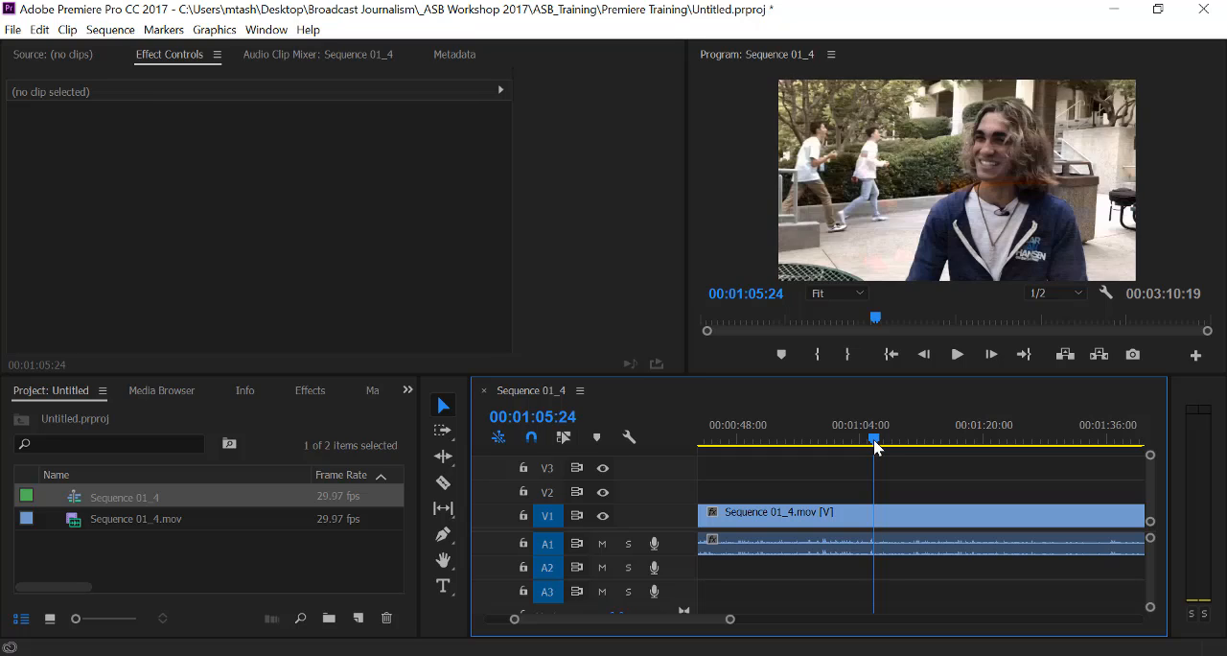
{"action": "key", "text": "Right"}
{"action": "key", "text": "Left"}
{"action": "key", "text": "Right"}
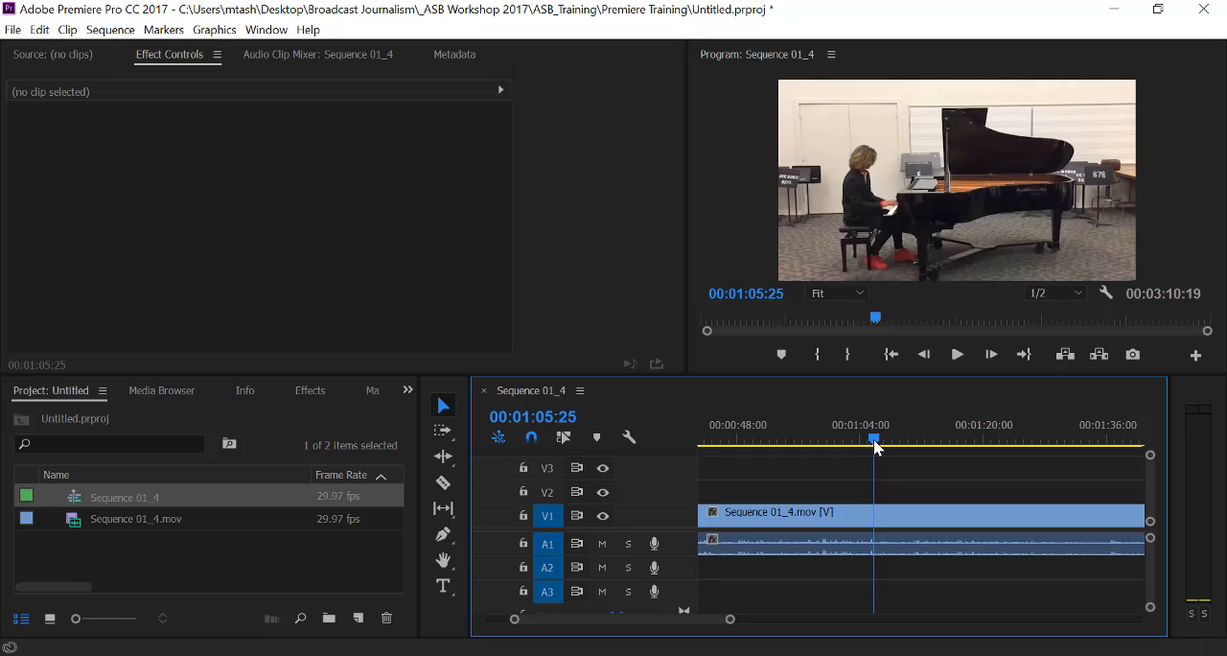
{"action": "scroll", "coordinate": [874, 441], "scroll_direction": "up", "scroll_amount": 1}
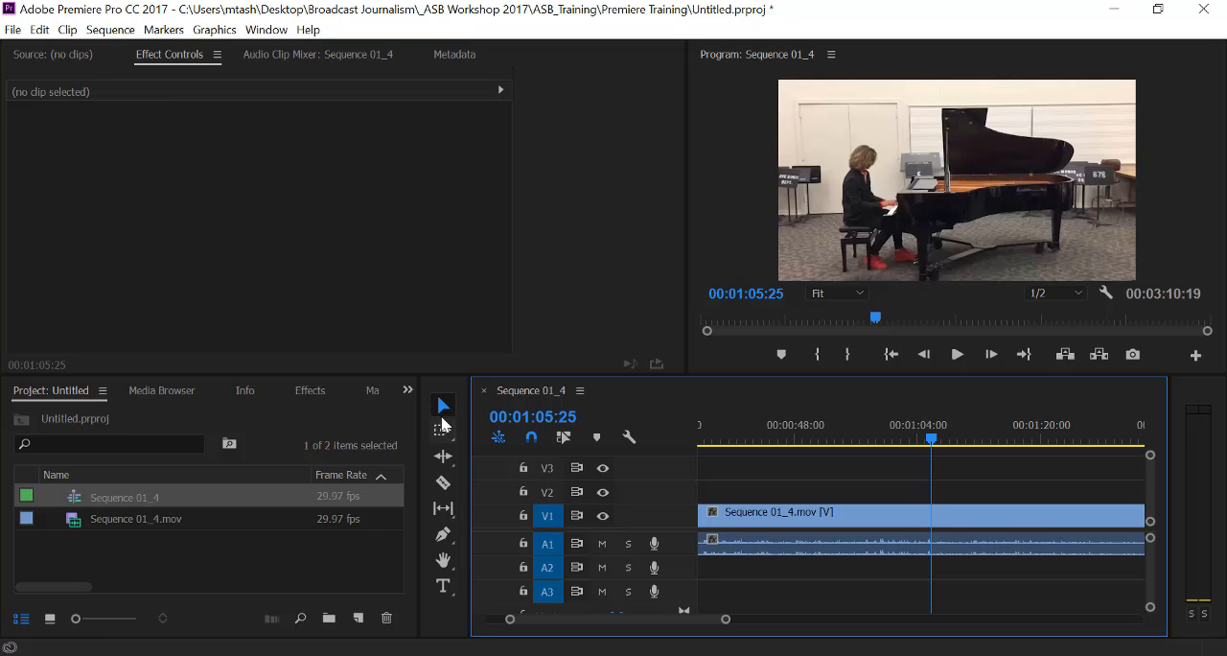
{"action": "left_click", "coordinate": [443, 482]}
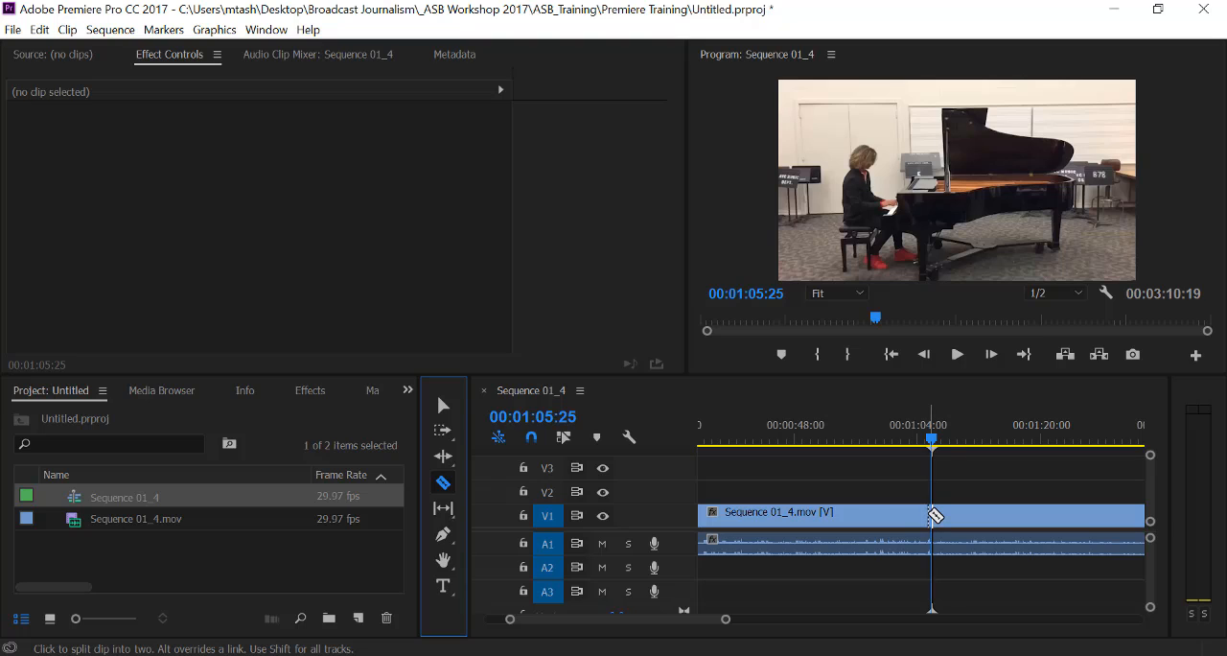
{"action": "left_click", "coordinate": [931, 513]}
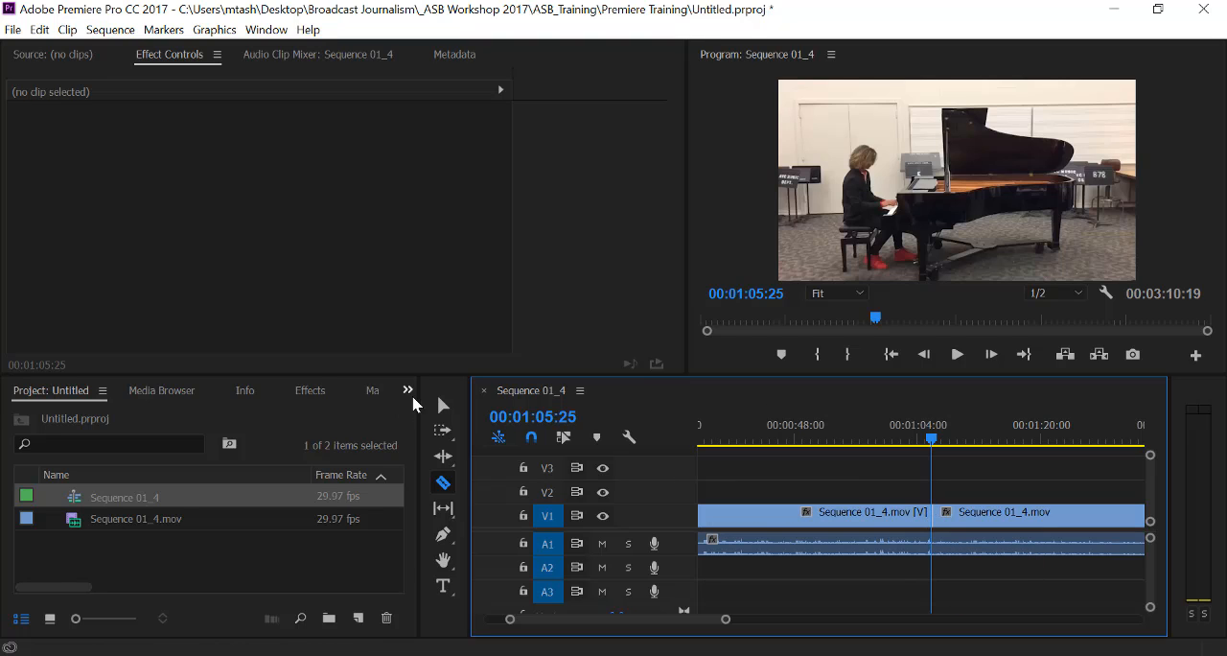
{"action": "left_click", "coordinate": [453, 408]}
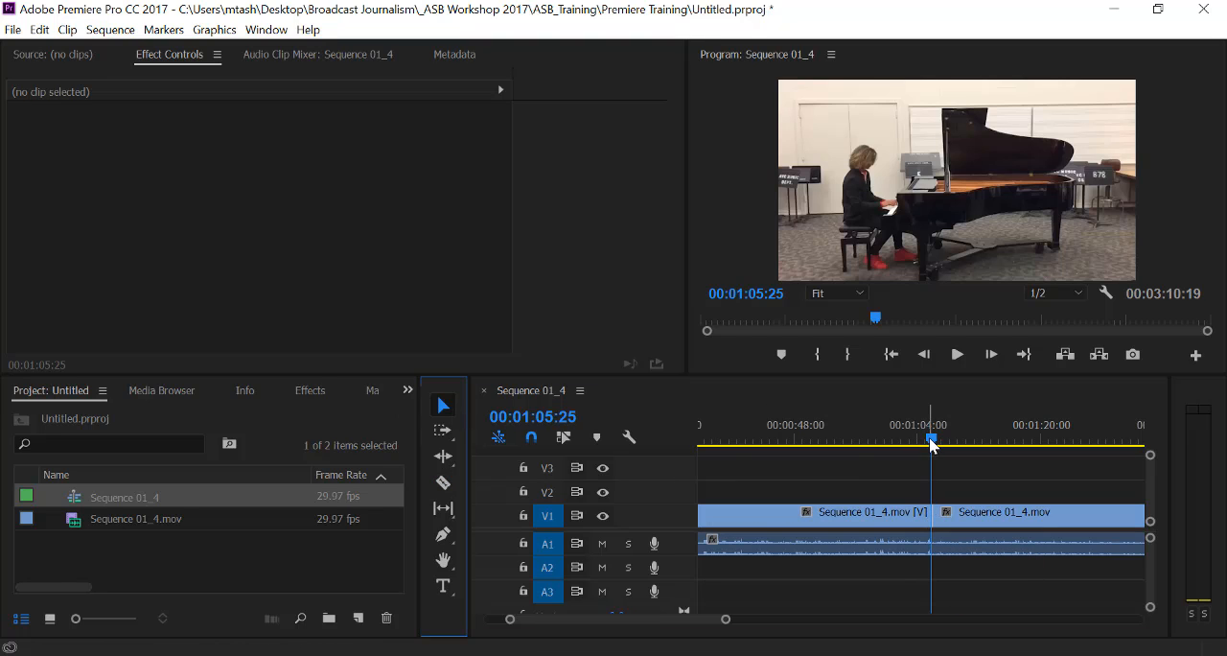
Split the V1 clip again at 00:01:13:15, where the piano shot ends and the interview resumes.
{"action": "left_click_drag", "start_coordinate": [930, 438], "coordinate": [986, 451]}
{"action": "key", "text": "Right"}
{"action": "key", "text": "Right"}
{"action": "key", "text": "Right"}
{"action": "key", "text": "Right"}
{"action": "key", "text": "Right"}
{"action": "key", "text": "Right"}
{"action": "key", "text": "Right"}
{"action": "key", "text": "Right"}
{"action": "key", "text": "Right"}
{"action": "key", "text": "Right"}
{"action": "key", "text": "Right"}
{"action": "key", "text": "Right"}
{"action": "key", "text": "Right"}
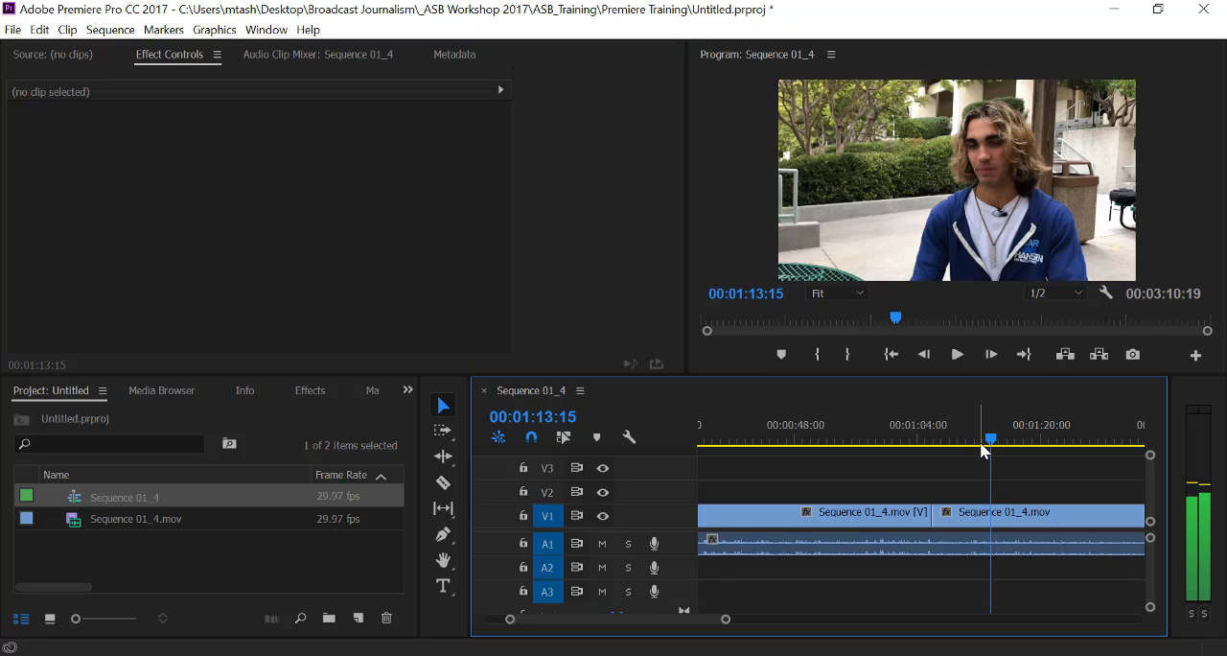
{"action": "key", "text": "Left"}
{"action": "key", "text": "Right"}
{"action": "key", "text": "Left"}
{"action": "key", "text": "Right"}
{"action": "key", "text": "Left"}
{"action": "key", "text": "Right"}
{"action": "key", "text": "c"}
{"action": "scroll", "coordinate": [1020, 523], "scroll_direction": "down", "scroll_amount": 2}
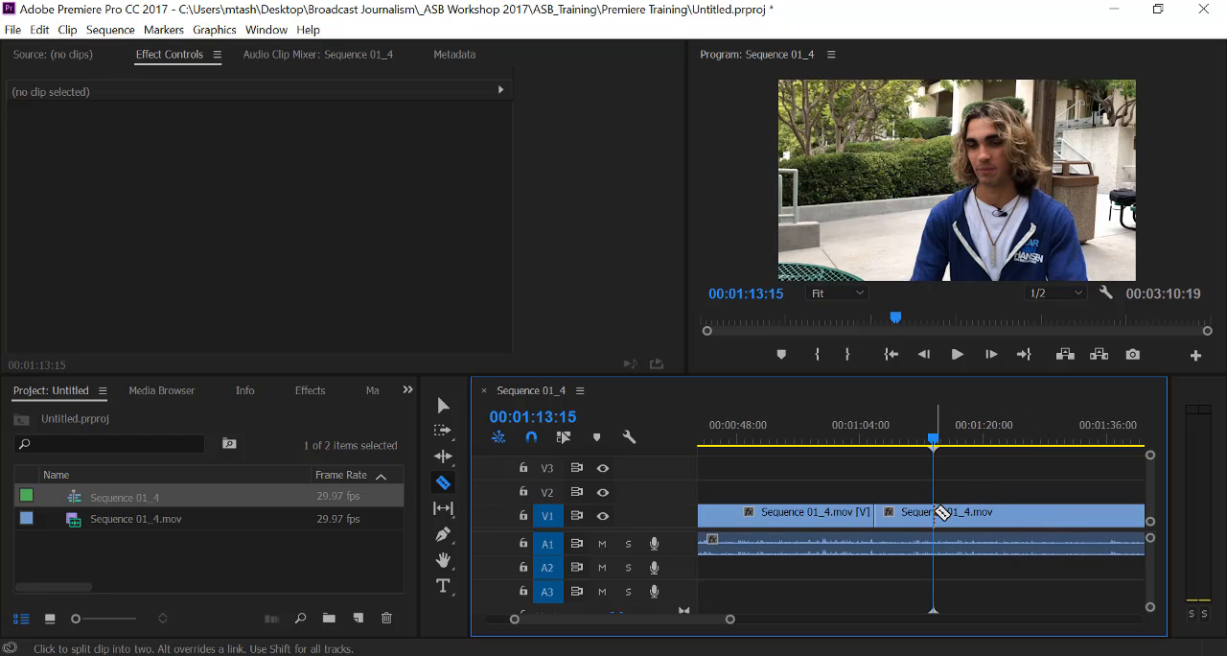
{"action": "left_click", "coordinate": [938, 512]}
{"action": "key", "text": "a"}
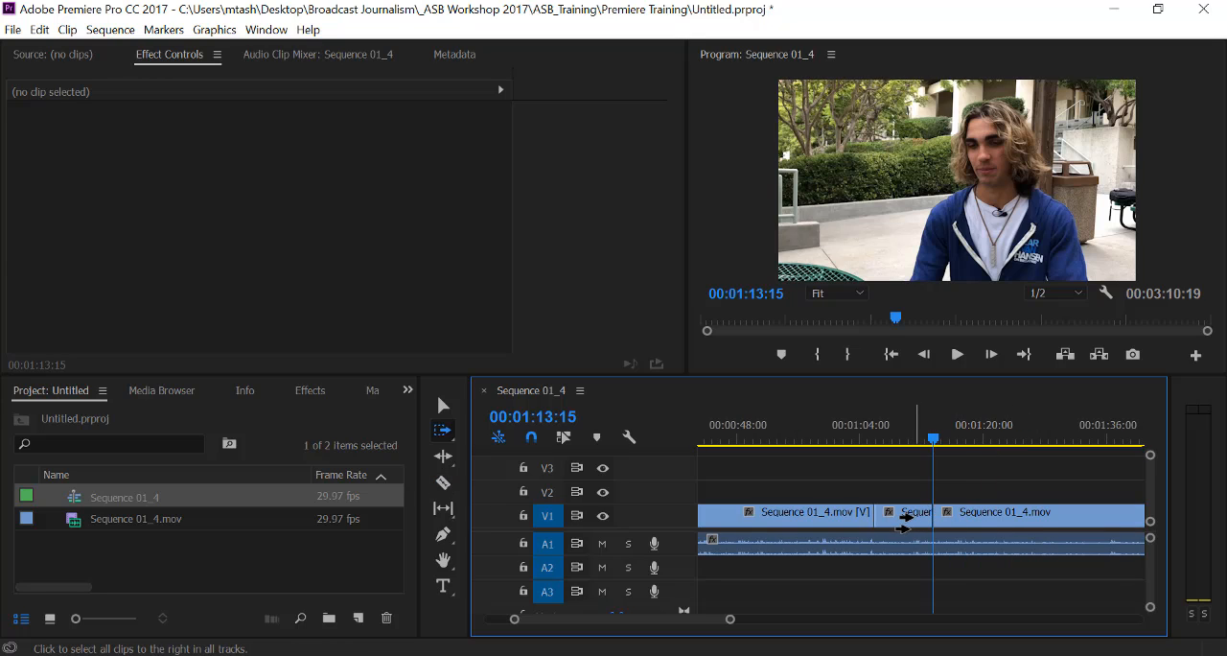
{"action": "left_click", "coordinate": [442, 404]}
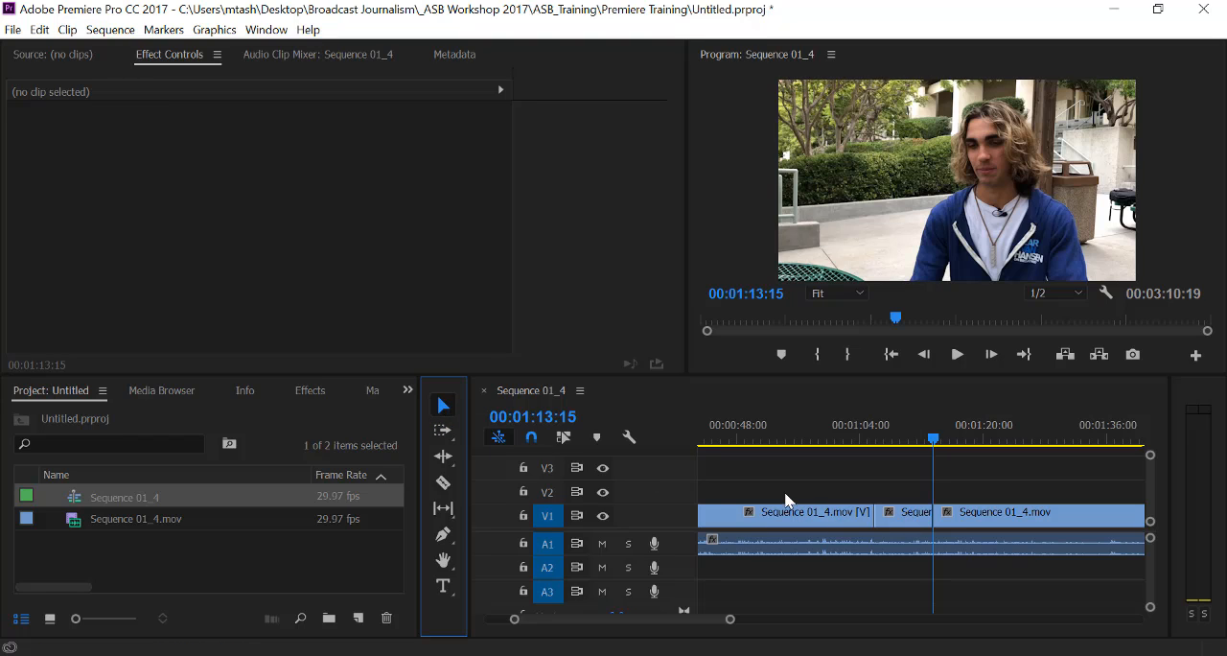
Select the isolated piano clip, move the playhead to its first frame at 00:01:05:25, and set its Scale to 133.
{"action": "left_click", "coordinate": [909, 517]}
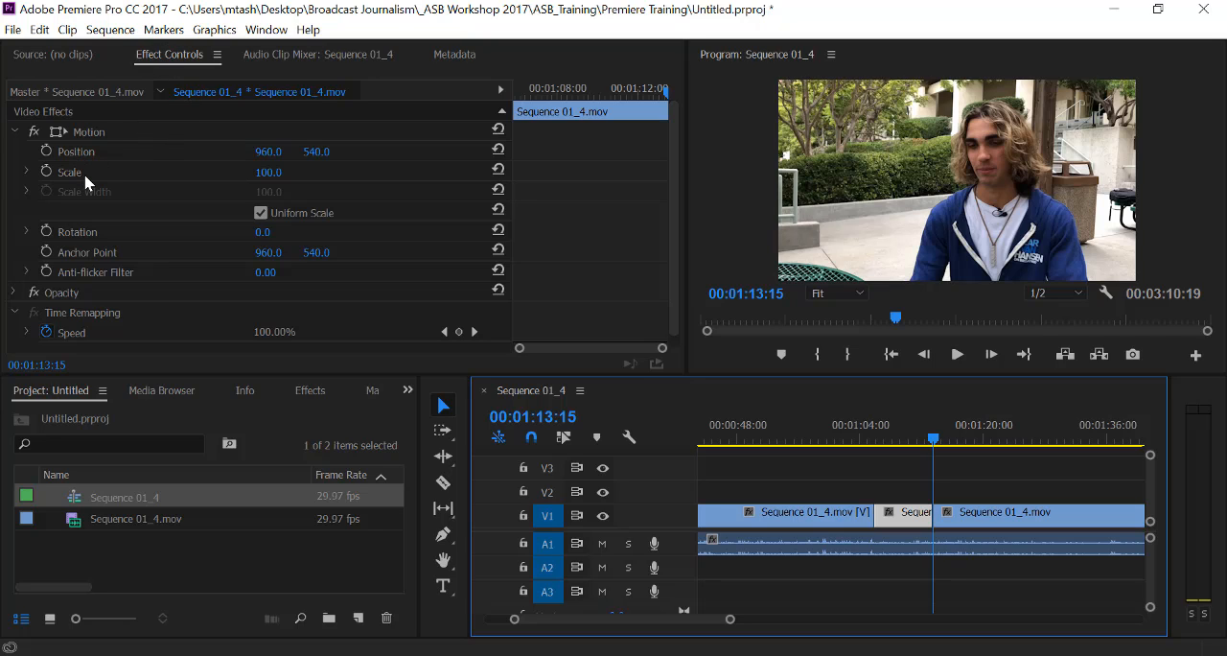
{"action": "left_click", "coordinate": [932, 440]}
{"action": "left_click_drag", "start_coordinate": [931, 439], "coordinate": [877, 441]}
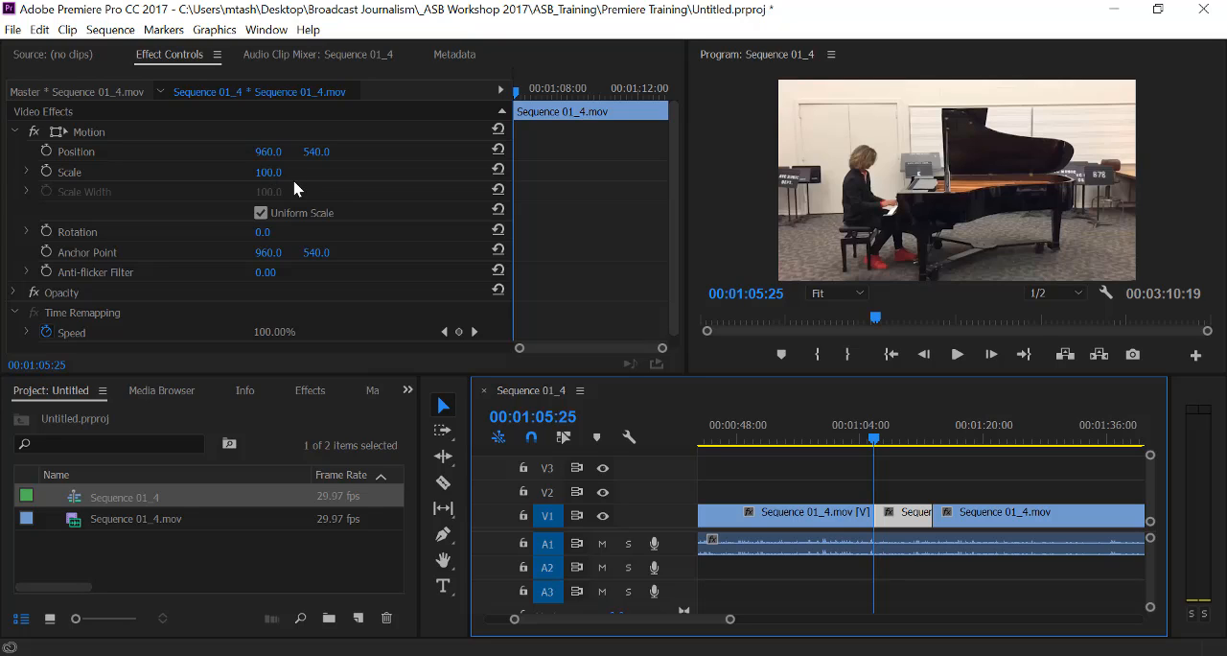
{"action": "key", "text": "ctrl+s"}
{"action": "left_click", "coordinate": [269, 174]}
{"action": "left_click_drag", "start_coordinate": [269, 174], "coordinate": [300, 174]}
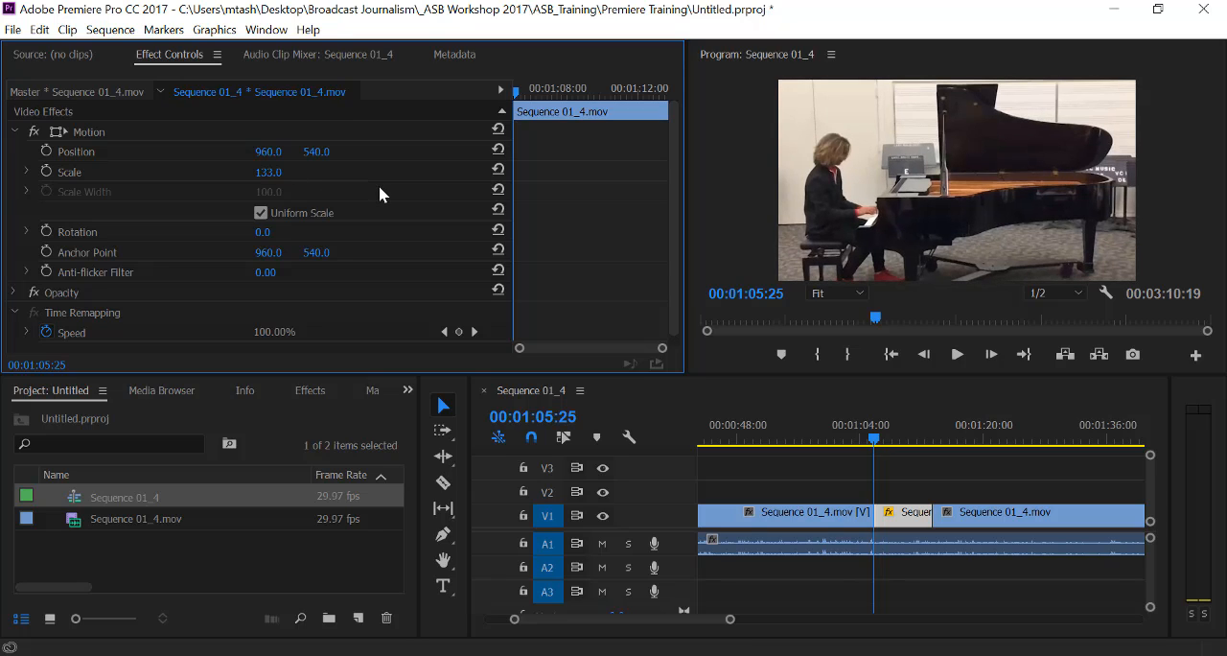
Turn on Position and Scale keyframing at the clip's first frame, and add keyframes for both one frame further at 00:01:05:26.
{"action": "left_click", "coordinate": [47, 150]}
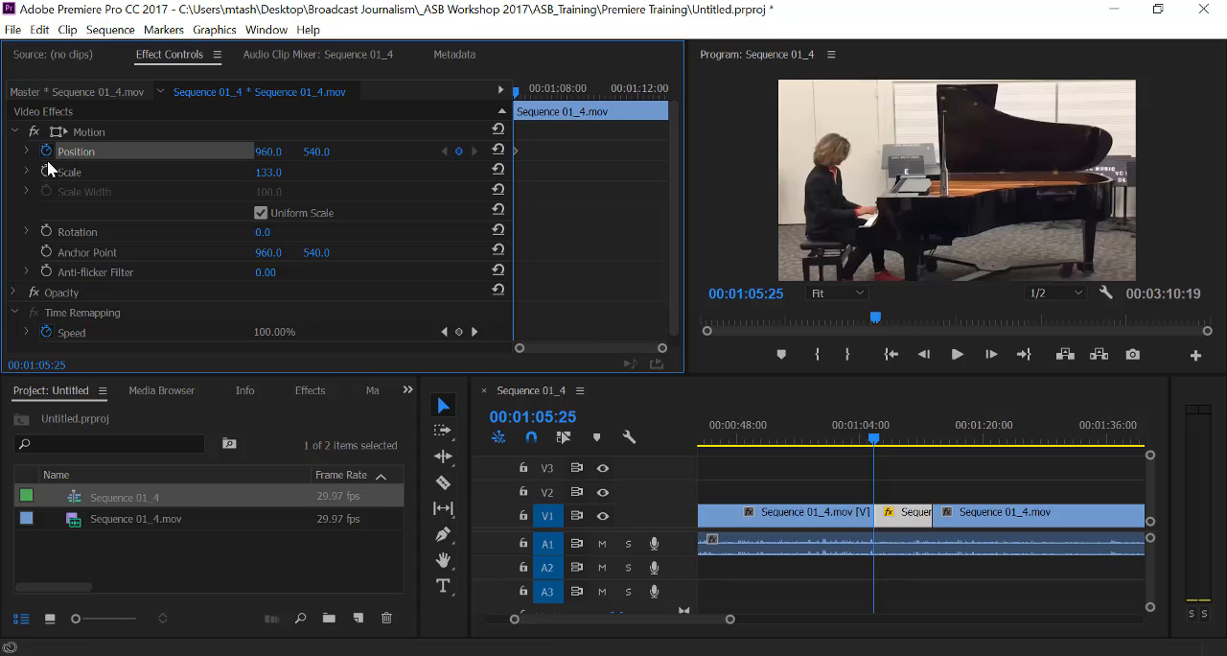
{"action": "left_click", "coordinate": [46, 172]}
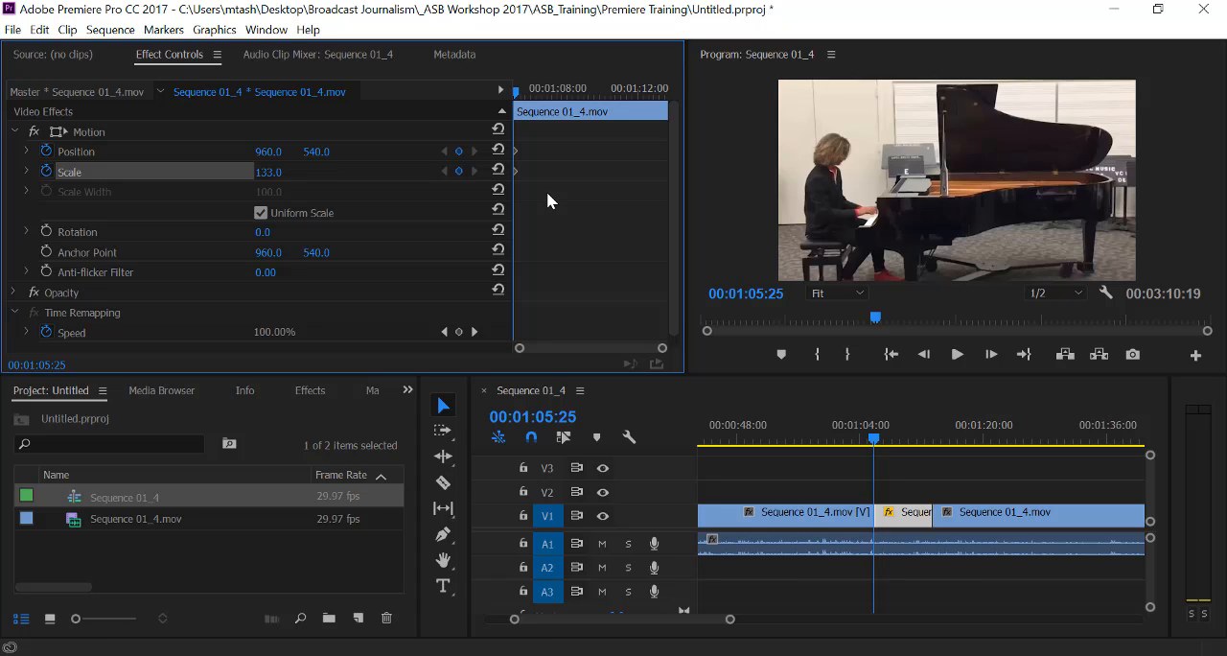
{"action": "key", "text": "Right"}
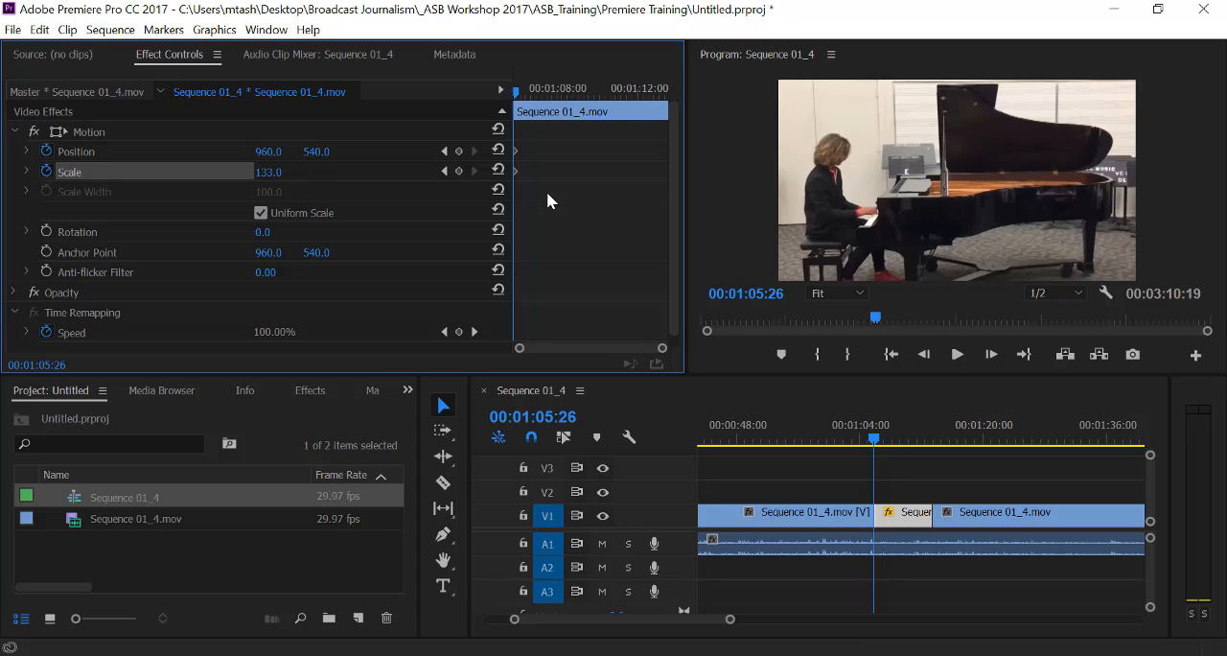
{"action": "left_click", "coordinate": [459, 151]}
{"action": "left_click", "coordinate": [460, 170]}
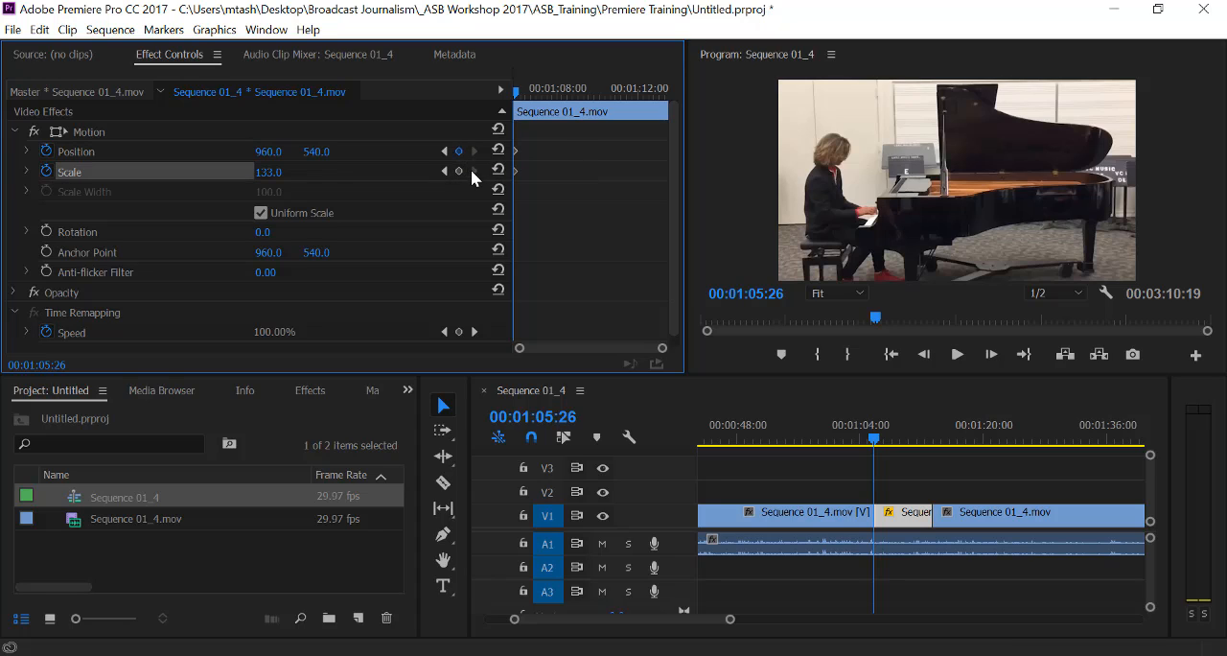
{"action": "left_click", "coordinate": [459, 171]}
At 00:01:11:07, set the piano clip's Scale to 213 and its horizontal Position to 1438 as the ending keyframes.
{"action": "left_click_drag", "start_coordinate": [874, 441], "coordinate": [916, 438]}
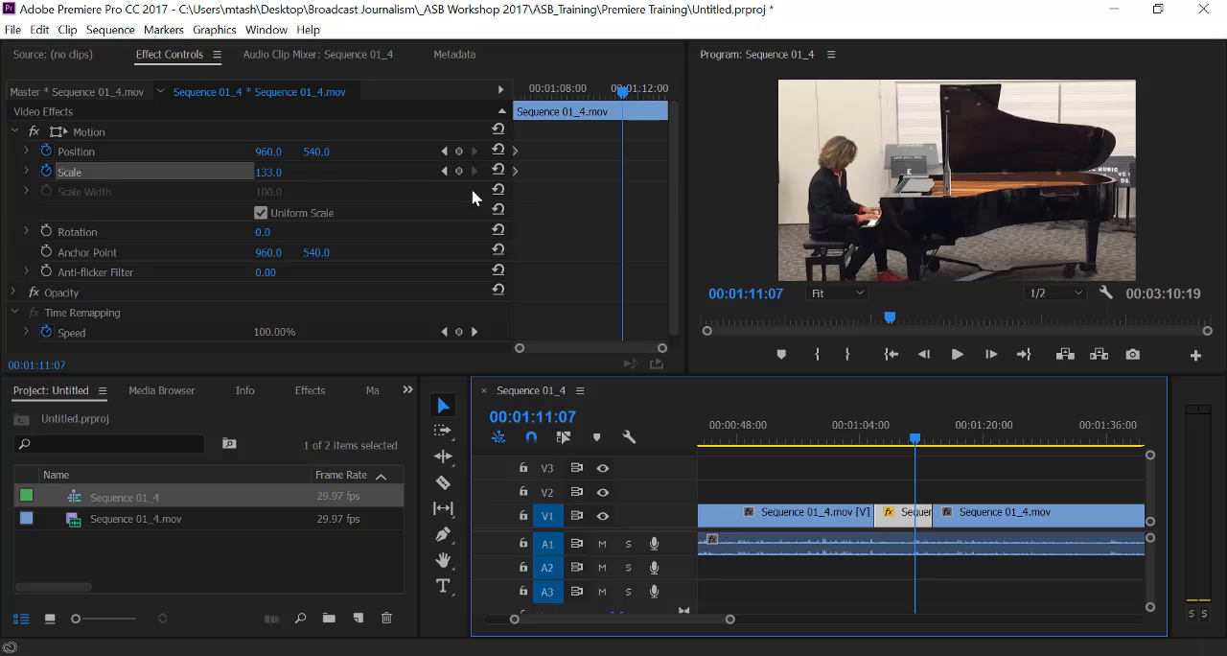
{"action": "left_click", "coordinate": [269, 175]}
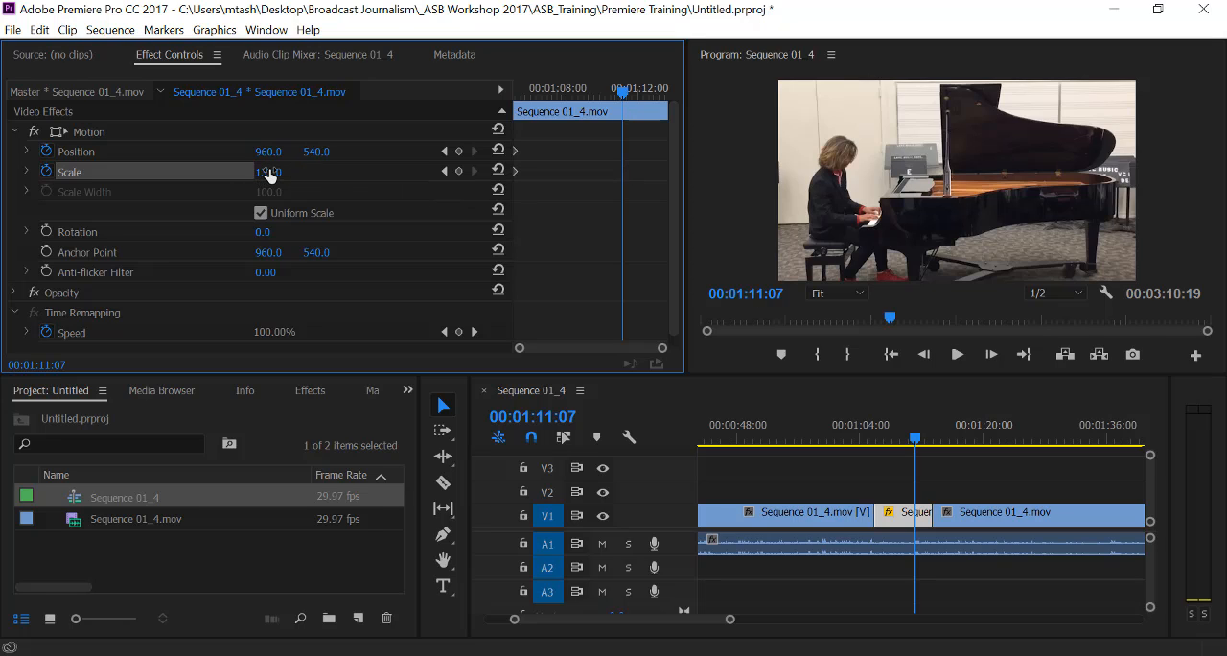
{"action": "left_click_drag", "start_coordinate": [269, 175], "coordinate": [346, 175]}
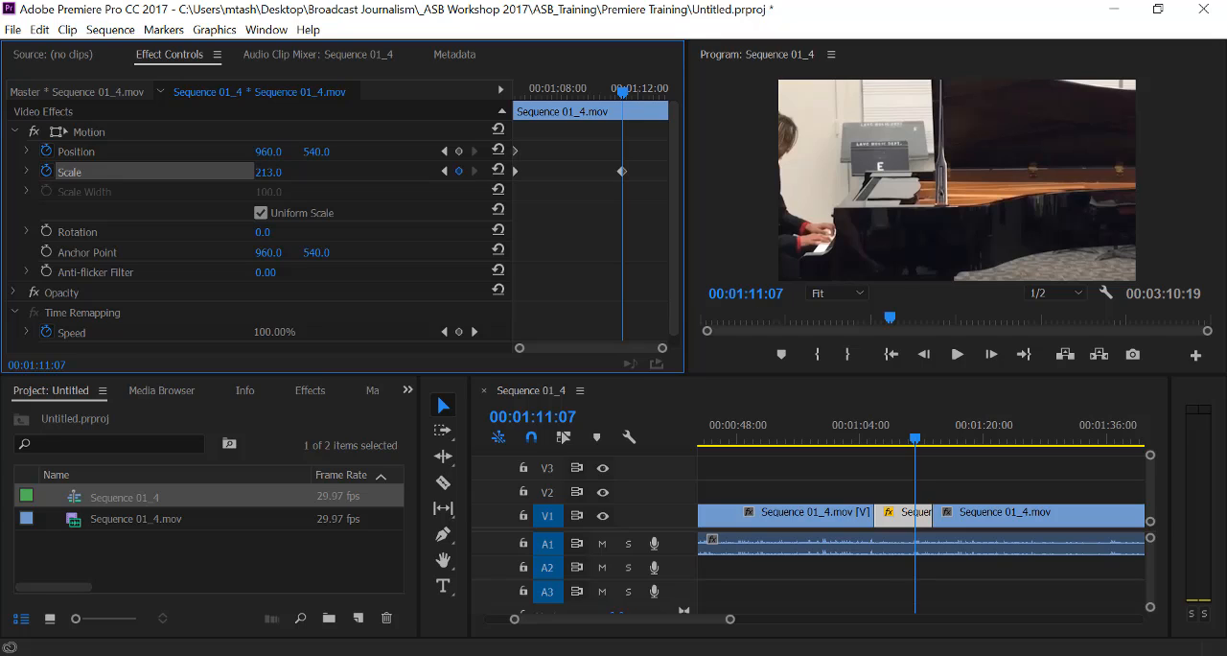
{"action": "left_click_drag", "start_coordinate": [268, 151], "coordinate": [698, 151]}
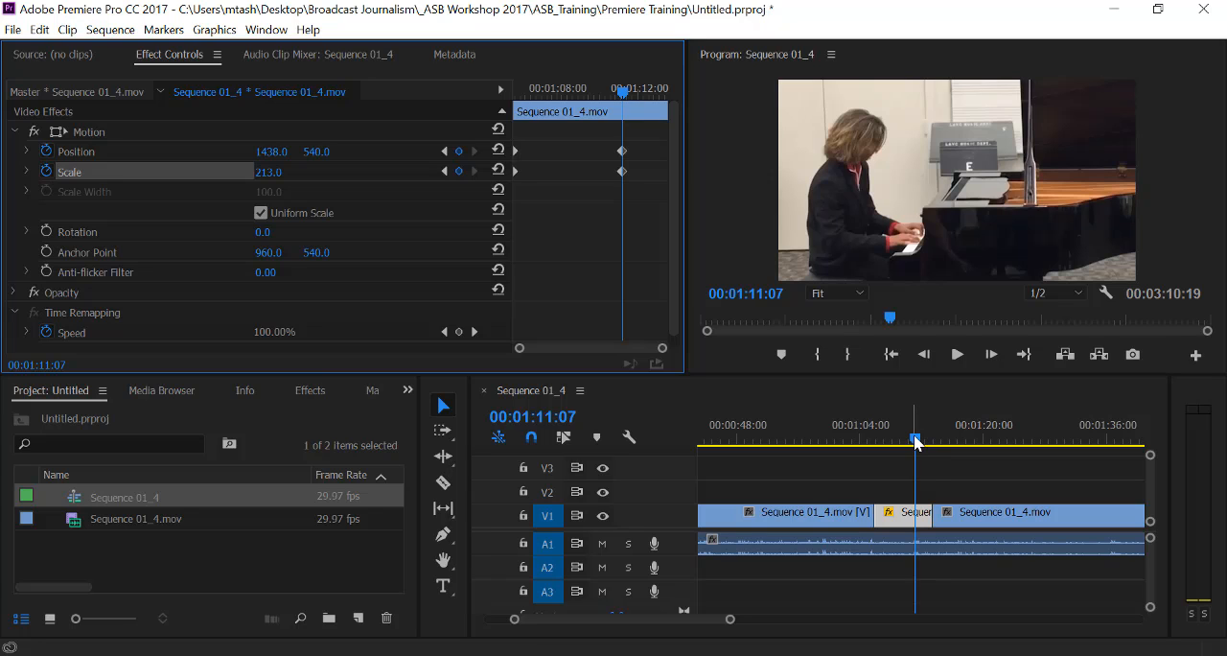
Play the sequence from 00:01:04:04 through the piano clip to review the animated zoom.
{"action": "left_click_drag", "start_coordinate": [915, 441], "coordinate": [861, 441]}
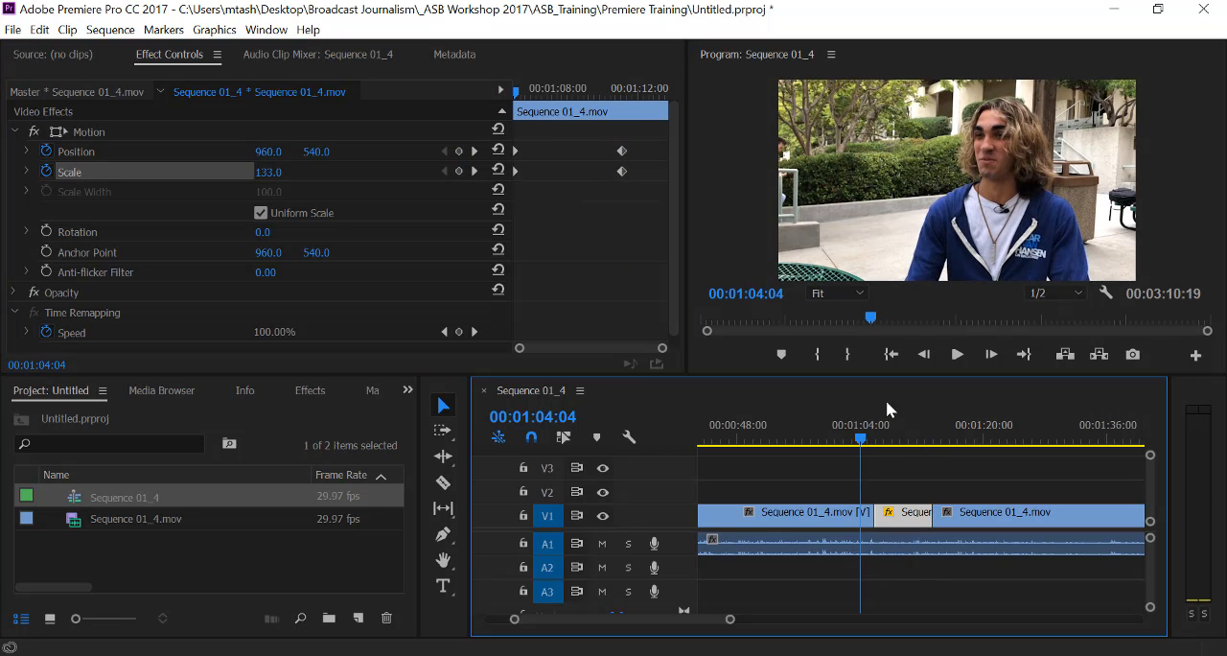
{"action": "left_click", "coordinate": [957, 354]}
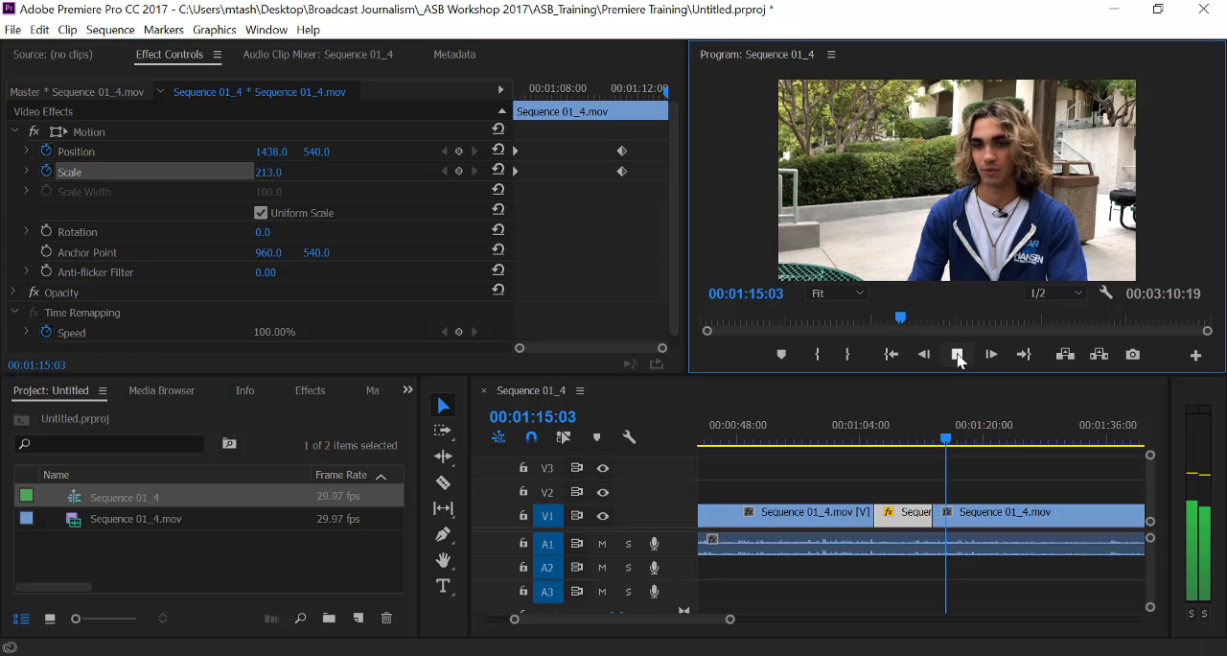
{"action": "left_click", "coordinate": [958, 355]}
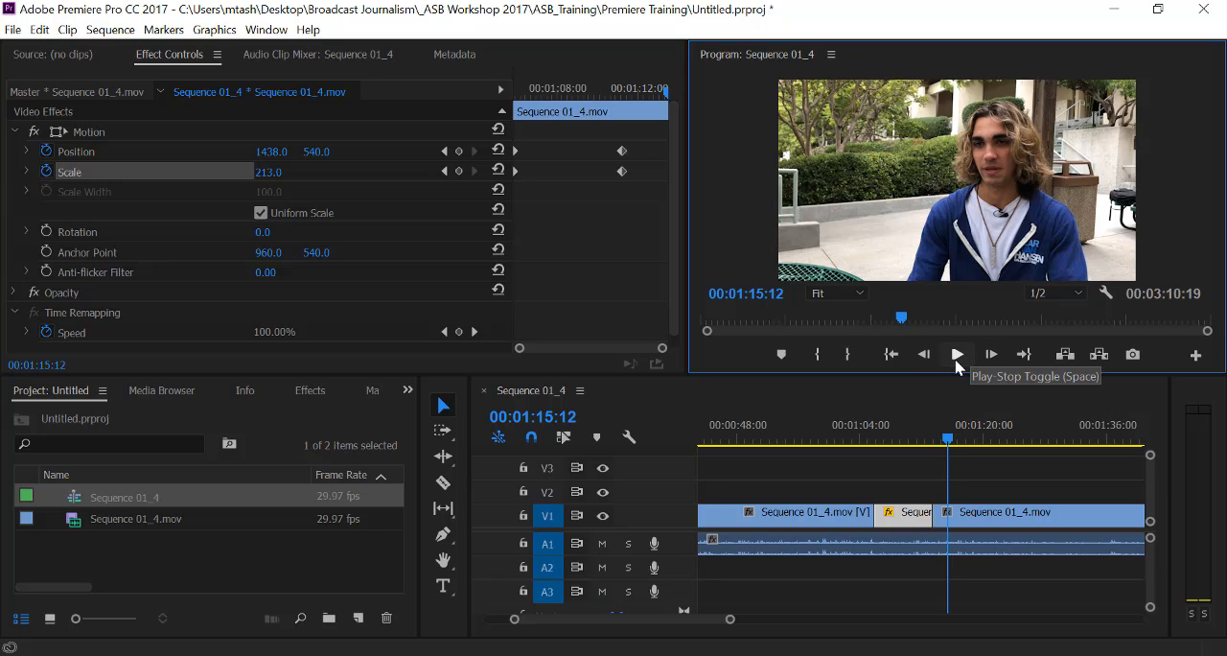
{"action": "key", "text": "ctrl+s"}
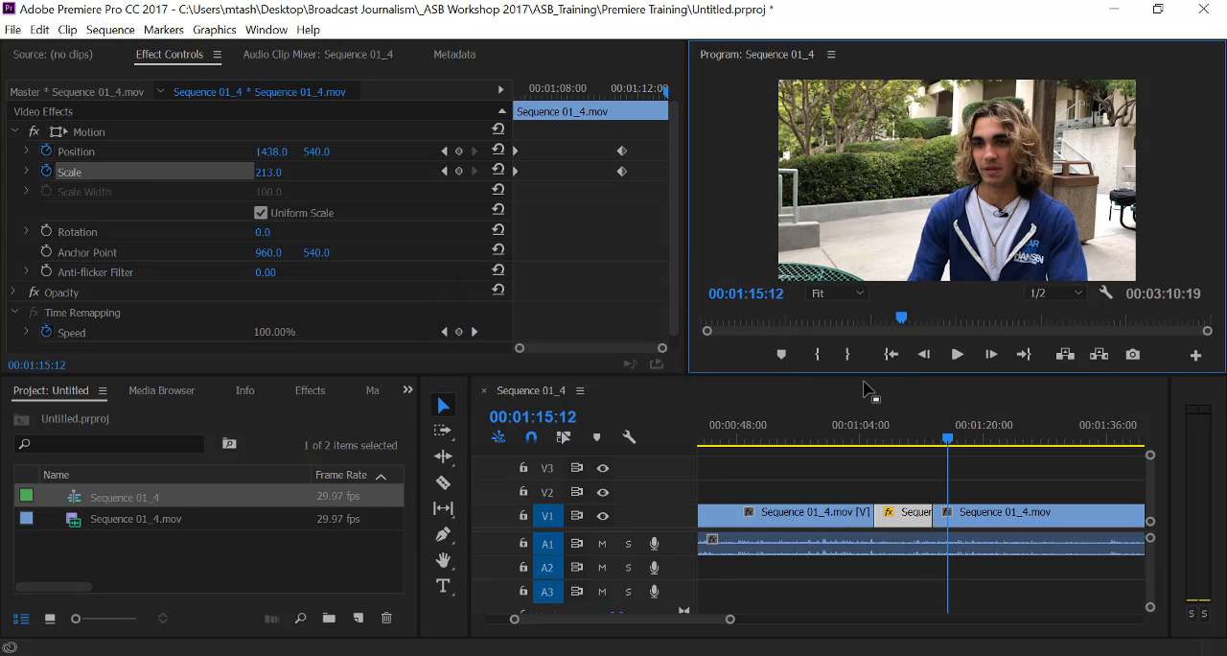
{"action": "left_click", "coordinate": [513, 652]}
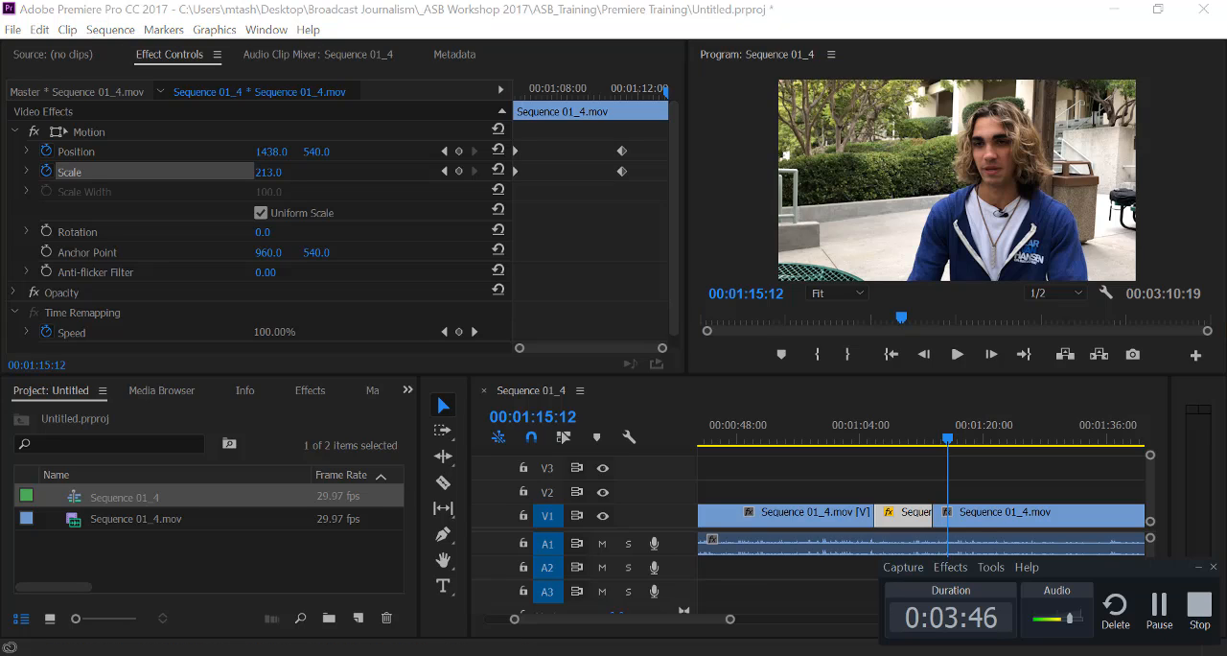